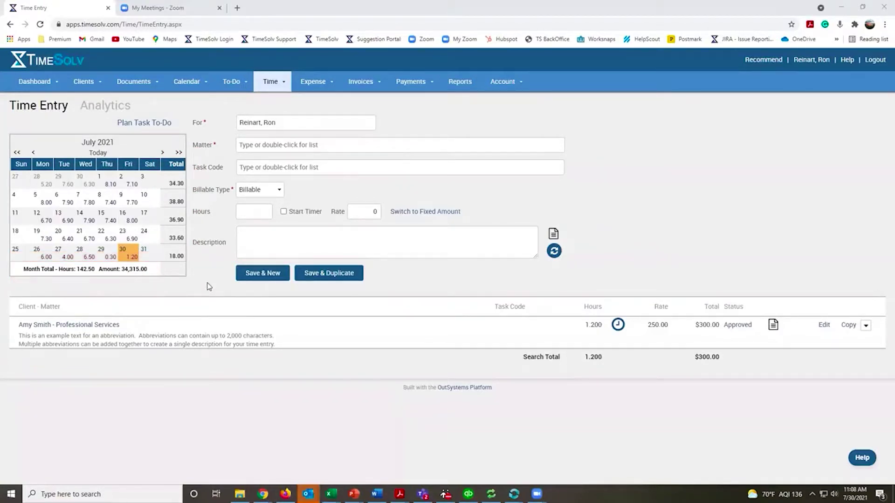
Step: Open the entry's timekeeper list and close it without changing the timekeeper
{"action": "mouse_move", "coordinate": [178, 204]}
{"action": "double_click", "coordinate": [288, 123]}
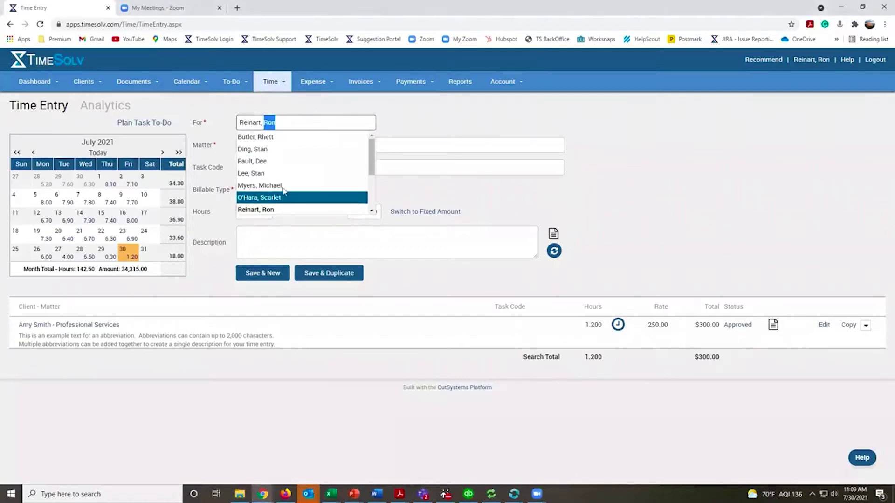
{"action": "left_click", "coordinate": [404, 126]}
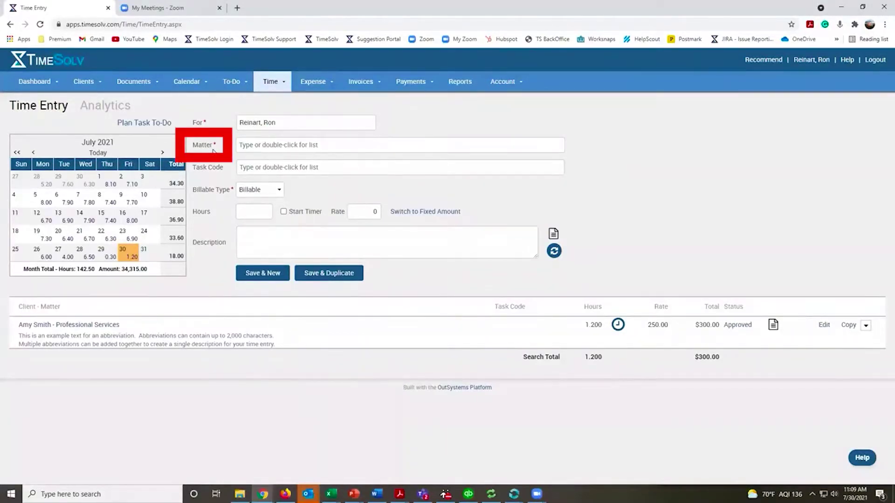
Step: Search the Matter field for the client and pick their Contested Divorce matter (250 rate)
{"action": "left_click", "coordinate": [240, 148]}
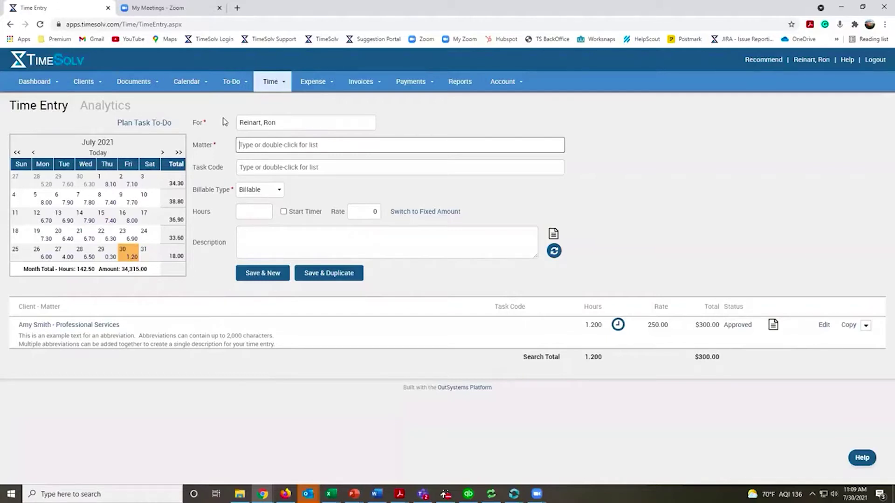
{"action": "type", "text": "finn"}
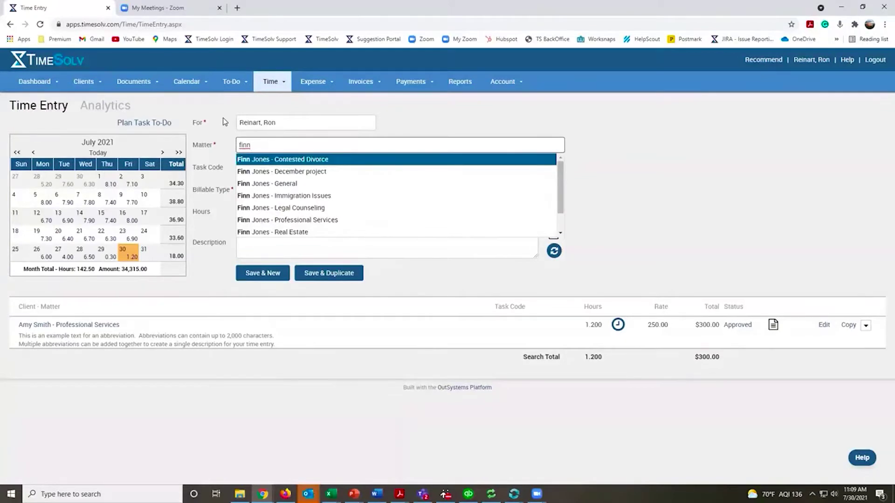
{"action": "left_click", "coordinate": [363, 161]}
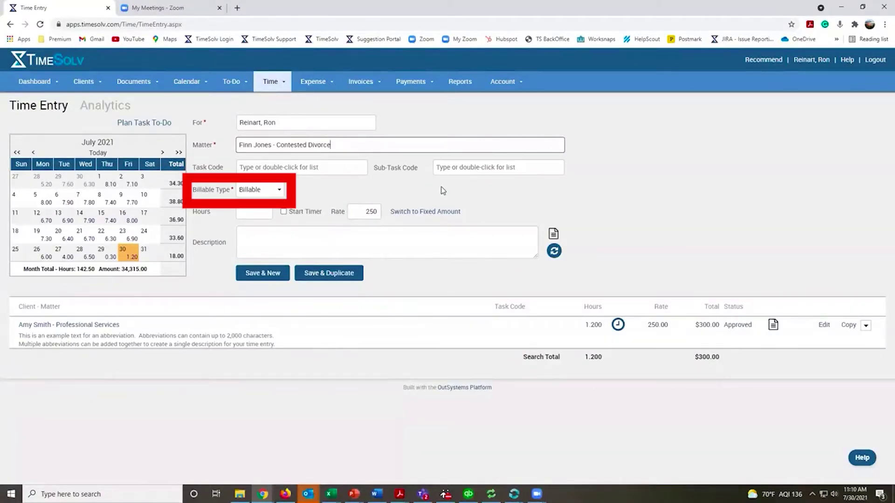
{"action": "left_click", "coordinate": [280, 190]}
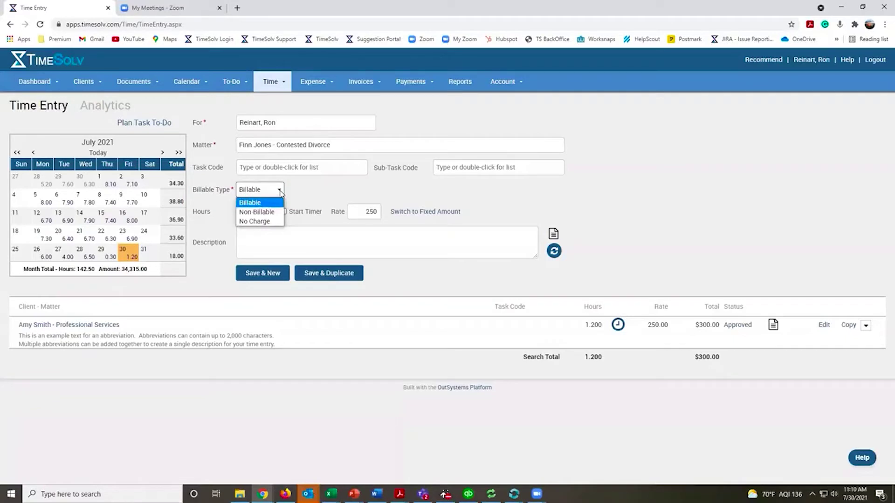
{"action": "left_click", "coordinate": [305, 192]}
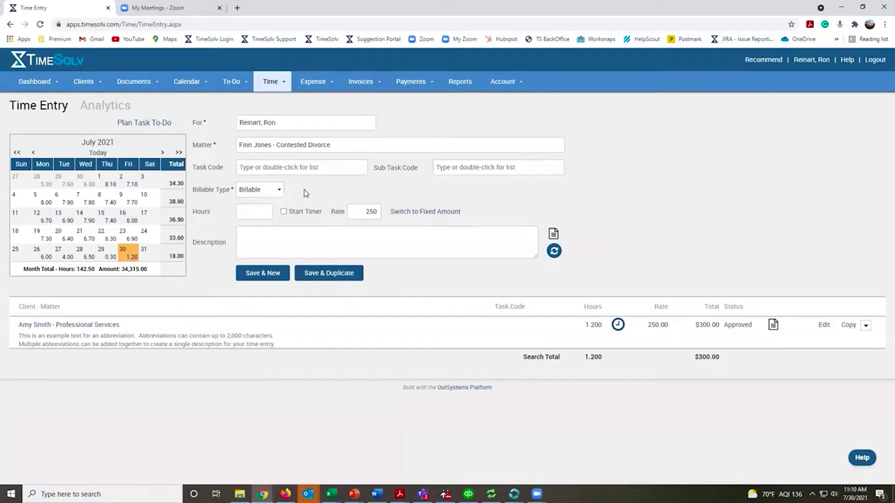
Step: Enter 1.2 hours, try Fixed Amount, then return to hours-and-rate charging at 250
{"action": "left_click", "coordinate": [248, 213]}
{"action": "type", "text": "1.2"}
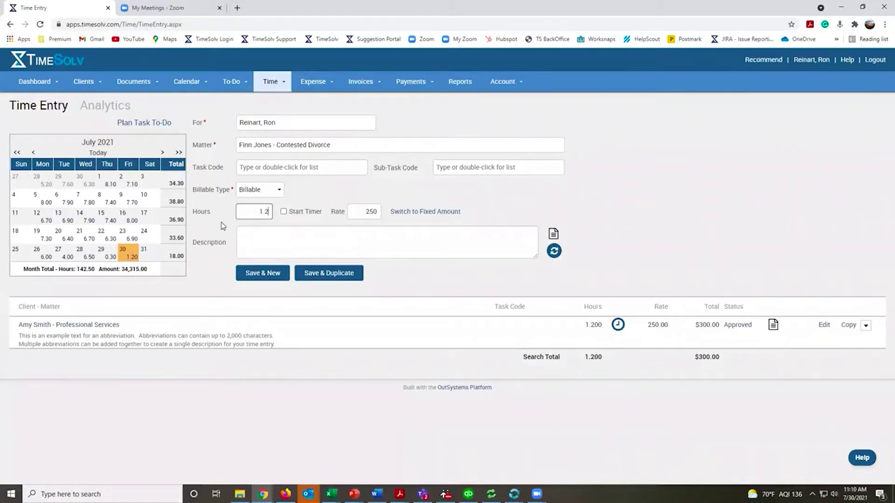
{"action": "left_click", "coordinate": [429, 215]}
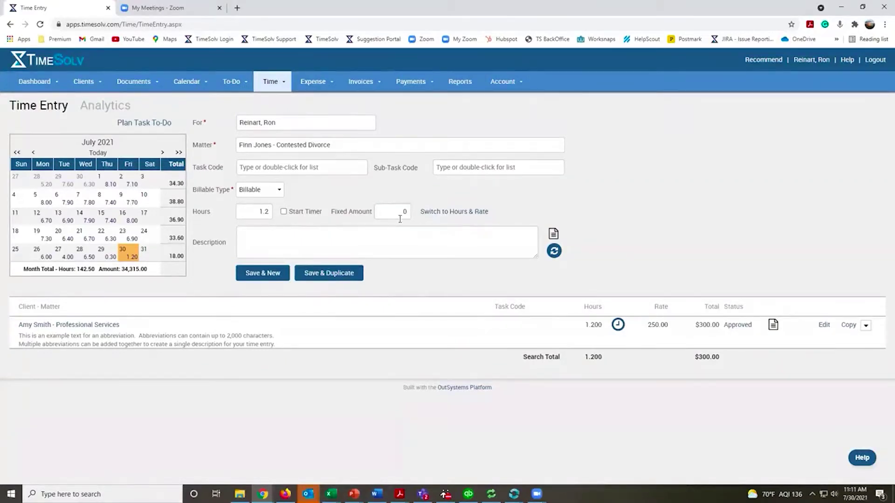
{"action": "left_click", "coordinate": [462, 216]}
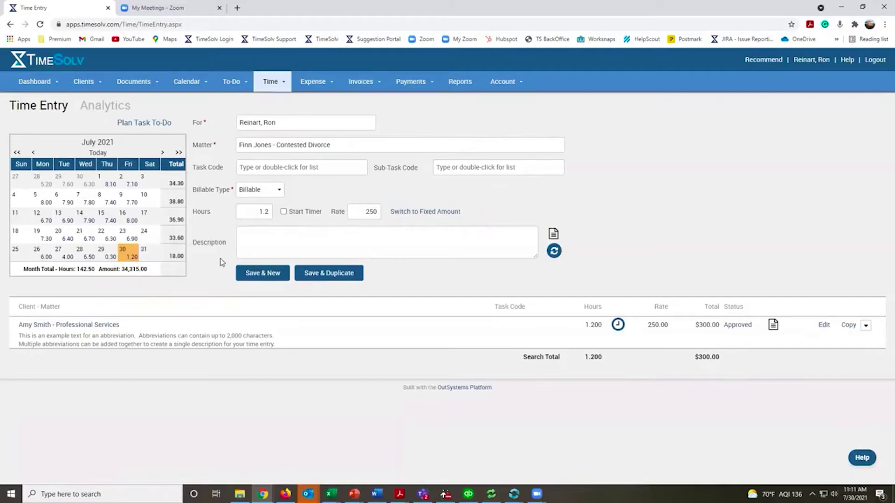
{"action": "left_click", "coordinate": [250, 241]}
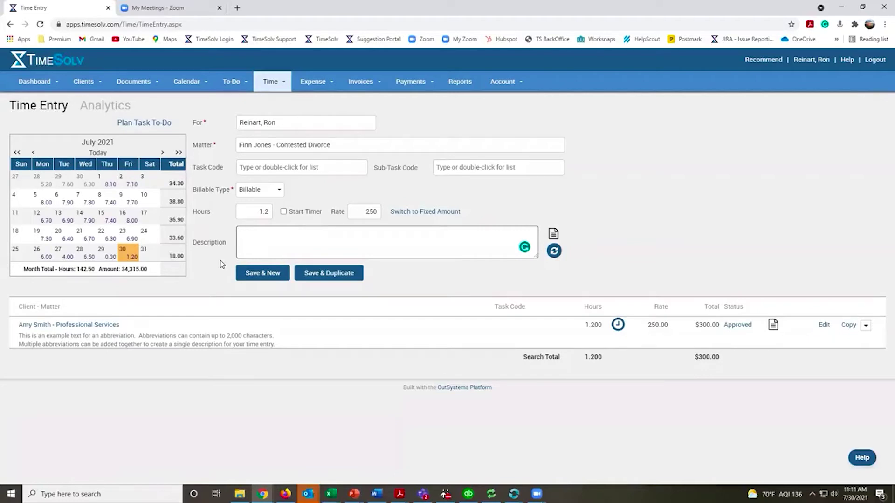
{"action": "type", "text": "TC"}
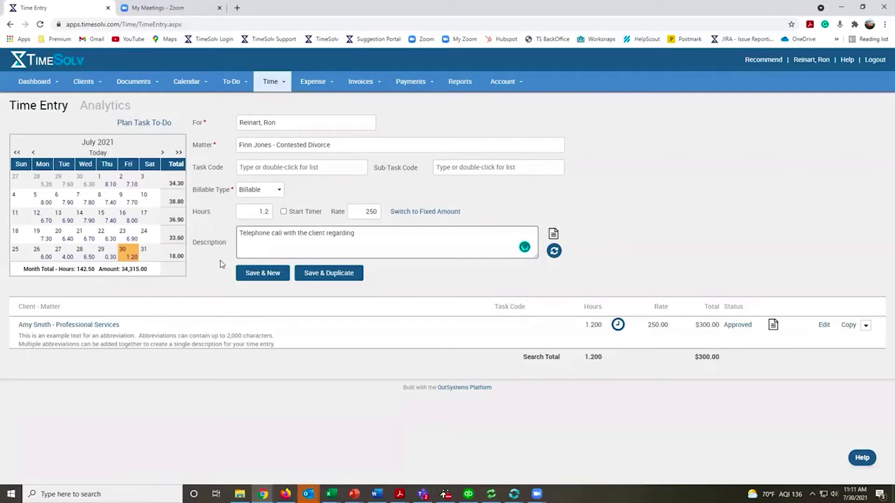
{"action": "key", "text": "Return"}
{"action": "type", "text": "ex"}
{"action": "key", "text": "space"}
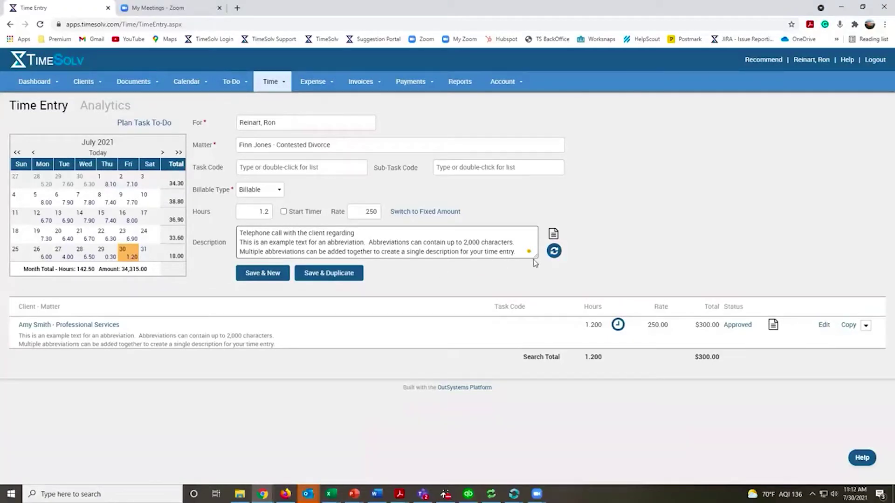
{"action": "mouse_move", "coordinate": [523, 252]}
{"action": "left_click_drag", "start_coordinate": [240, 233], "coordinate": [572, 263]}
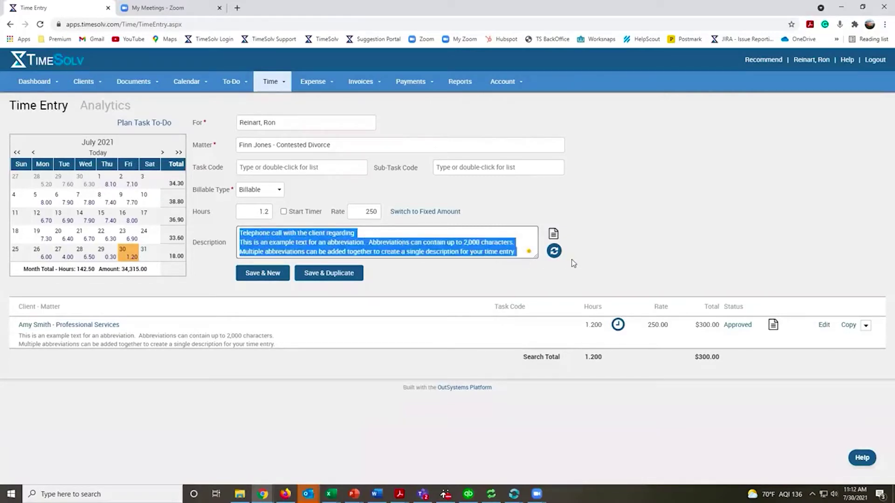
{"action": "key", "text": "BackSpace"}
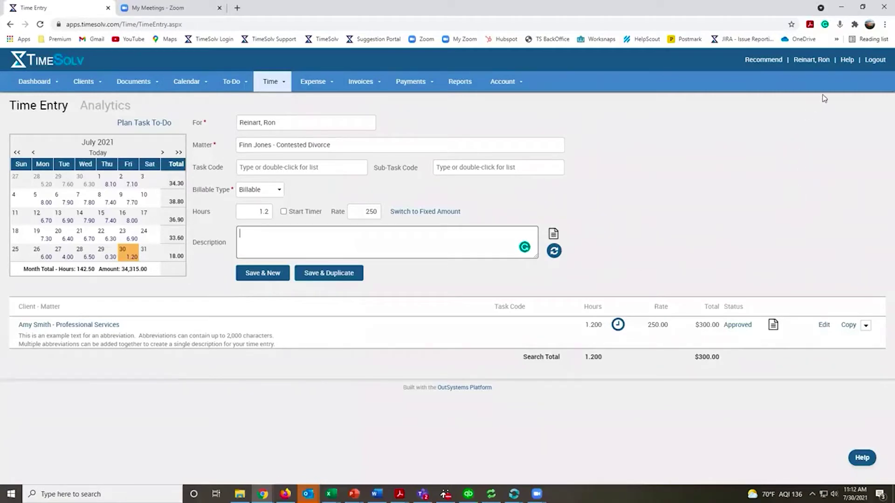
Step: Dictate the sentence about dictating everything into the description field with Voice In
{"action": "left_click", "coordinate": [840, 24]}
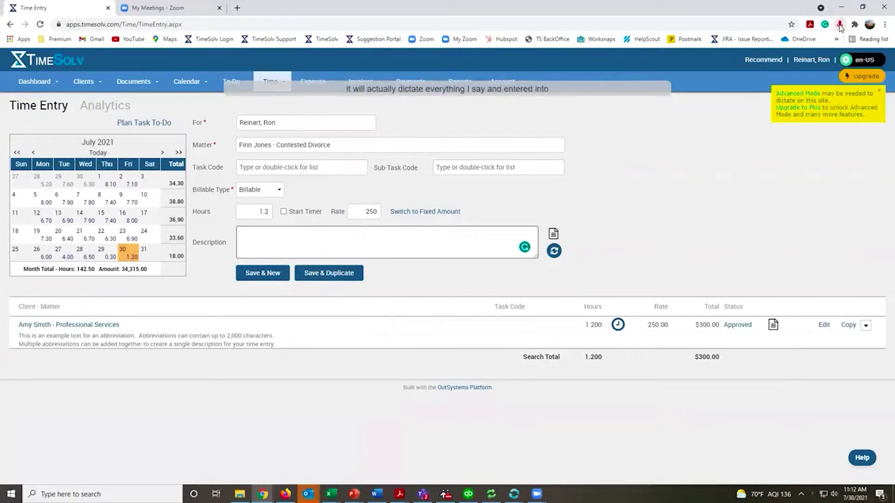
{"action": "left_click", "coordinate": [840, 26]}
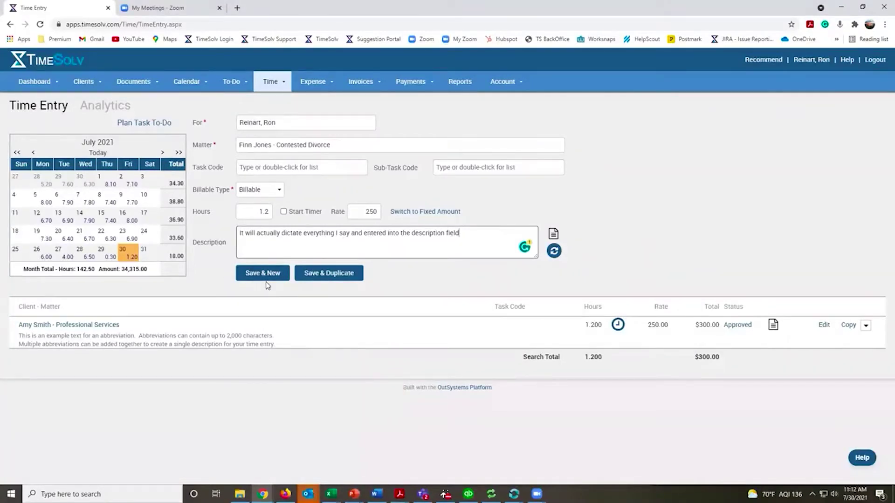
{"action": "left_click", "coordinate": [336, 280]}
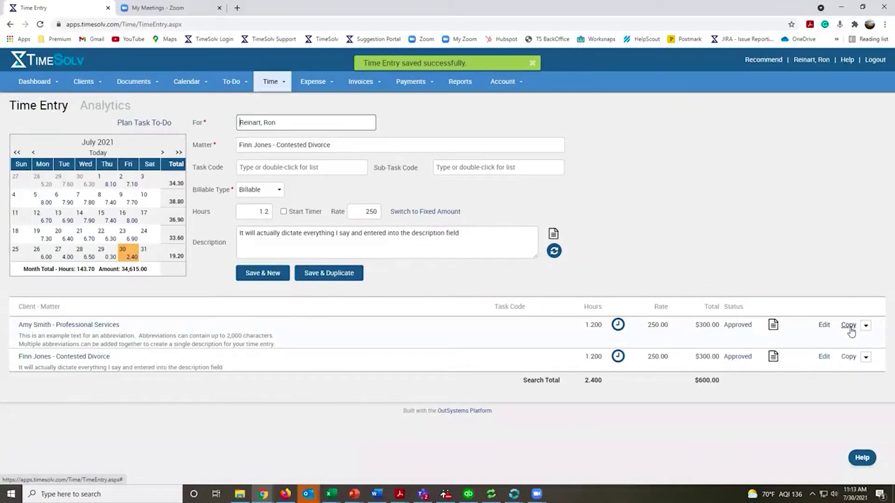
{"action": "left_click", "coordinate": [866, 326]}
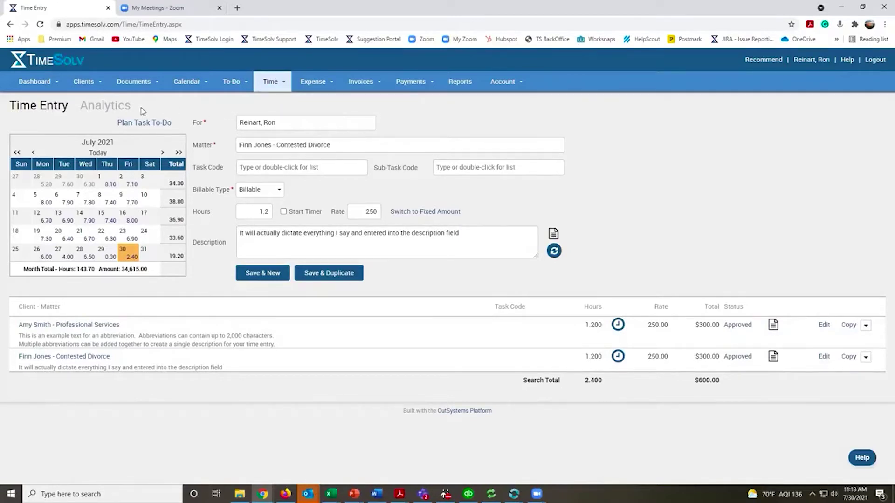
Step: View Analytics for this month, July 2021: 143.70 hours, $34,615.00 worked, and charts
{"action": "left_click", "coordinate": [103, 112]}
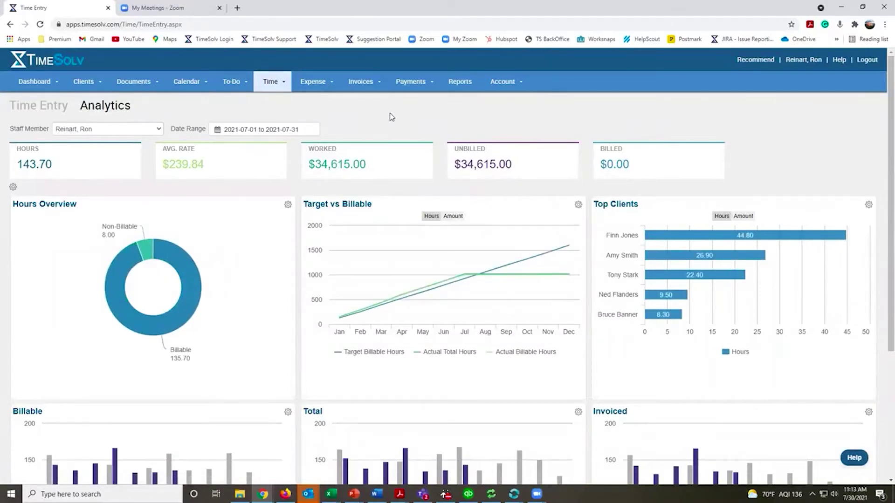
{"action": "left_click", "coordinate": [289, 131]}
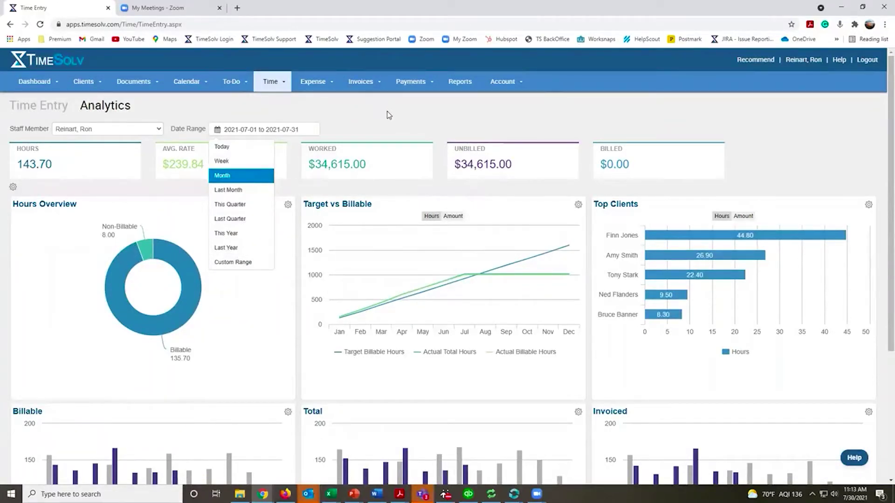
{"action": "left_click", "coordinate": [260, 180]}
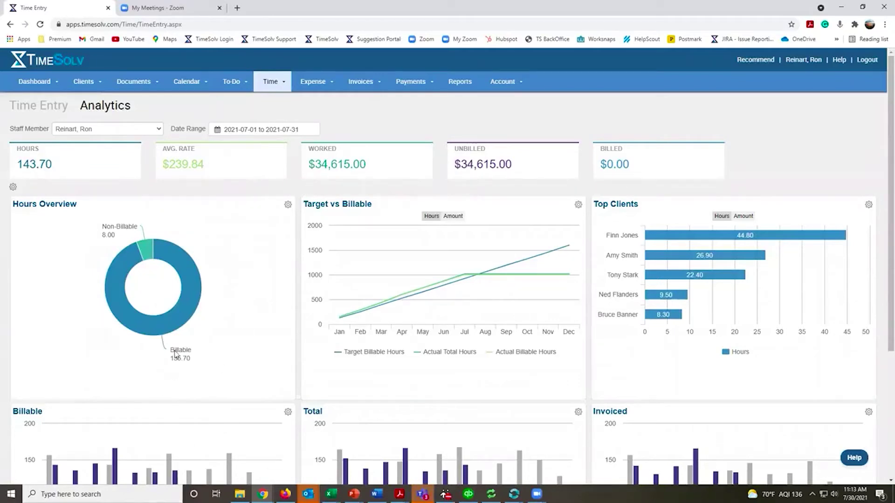
{"action": "mouse_move", "coordinate": [185, 321]}
{"action": "mouse_move", "coordinate": [333, 182]}
{"action": "scroll", "coordinate": [625, 336], "scroll_direction": "down", "scroll_amount": 4}
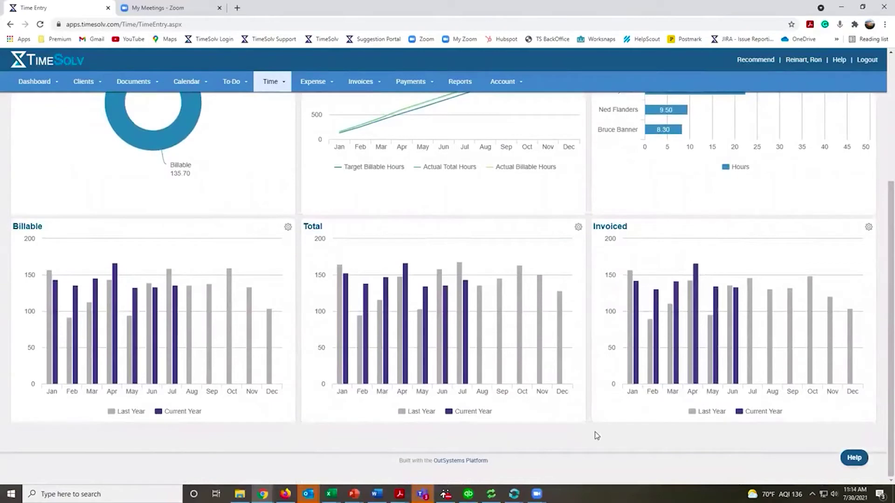
{"action": "scroll", "coordinate": [593, 432], "scroll_direction": "up", "scroll_amount": 4}
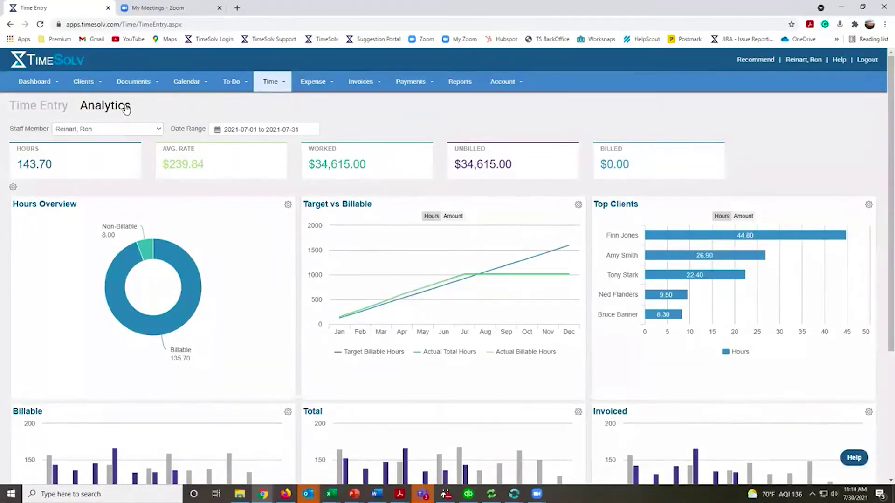
Step: Open Expense Entry, switch it to a single Fixed Amount, and choose a receipt file
{"action": "left_click", "coordinate": [40, 109]}
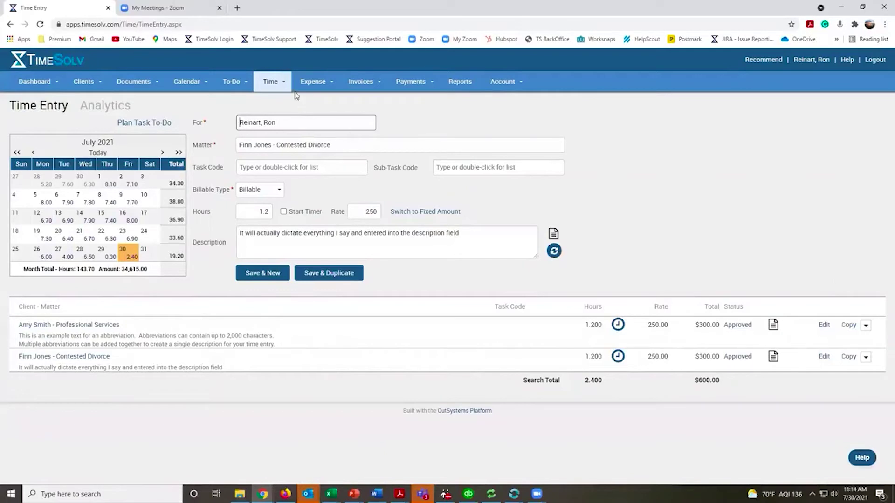
{"action": "mouse_move", "coordinate": [313, 86]}
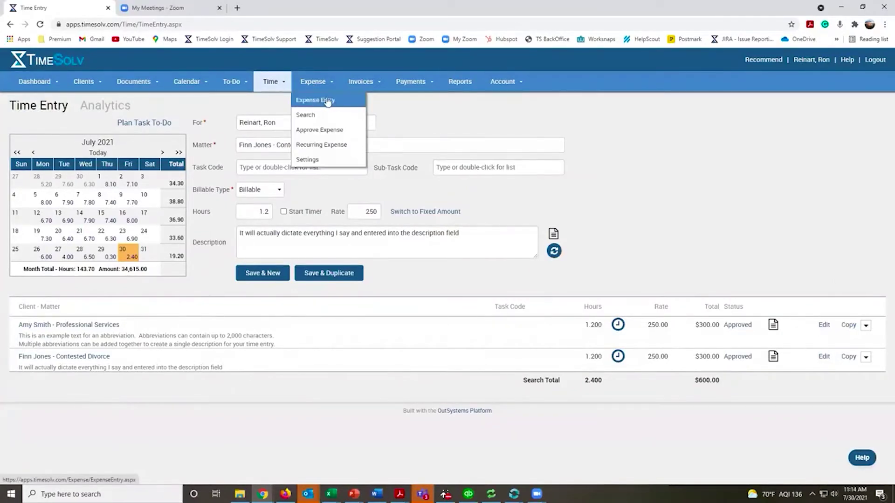
{"action": "left_click", "coordinate": [333, 102]}
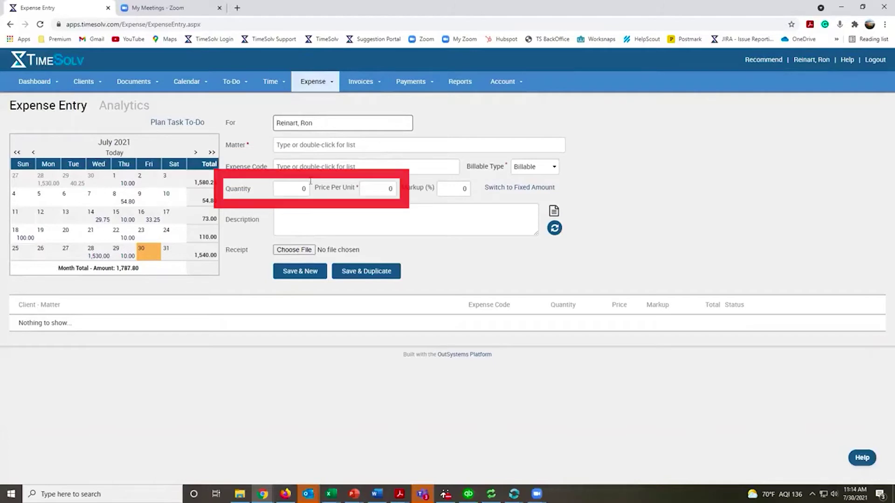
{"action": "left_click", "coordinate": [518, 188]}
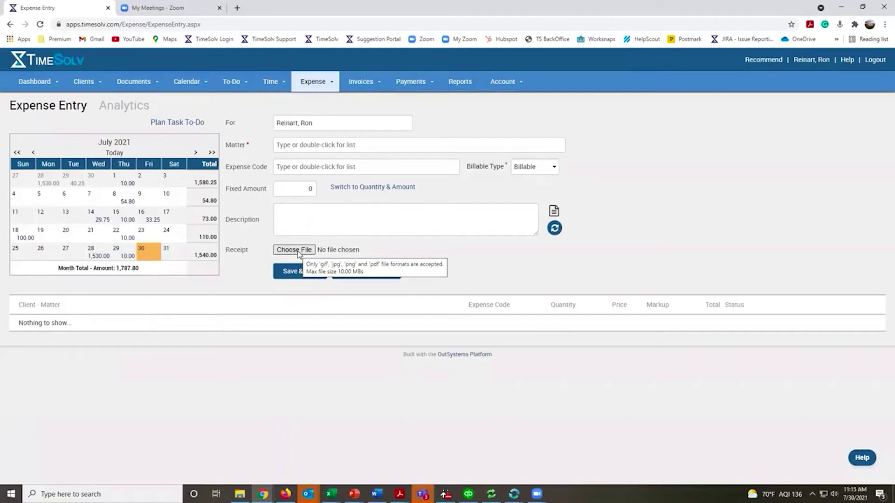
{"action": "left_click", "coordinate": [294, 250]}
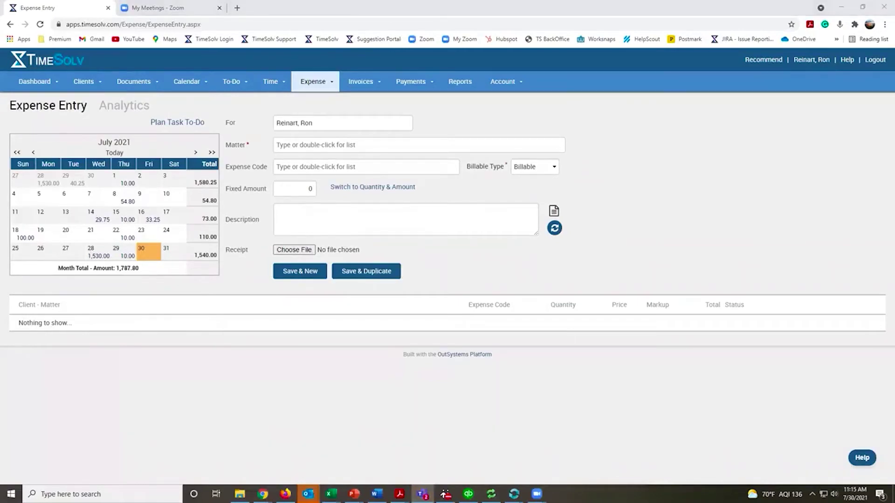
Step: Return to the Time Entry page via Time > Time Entry
{"action": "left_click", "coordinate": [267, 99]}
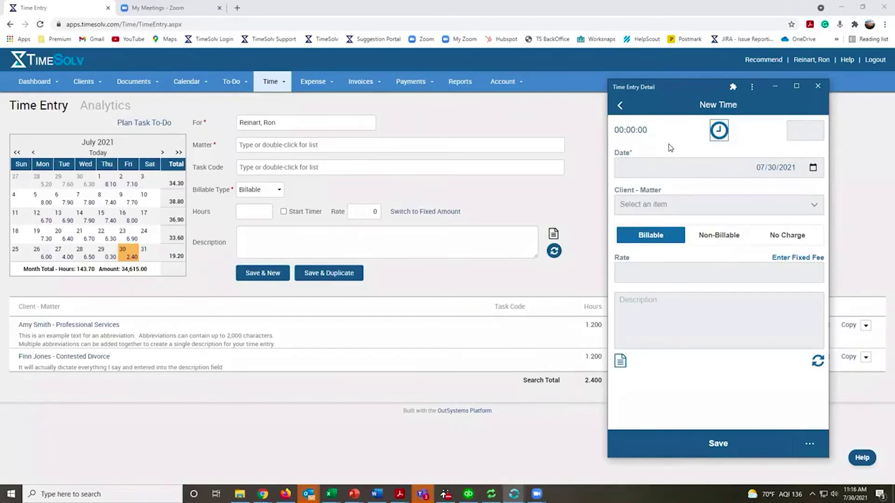
Step: Bring the browser in front of the desktop app's New Time window
{"action": "left_click", "coordinate": [526, 109]}
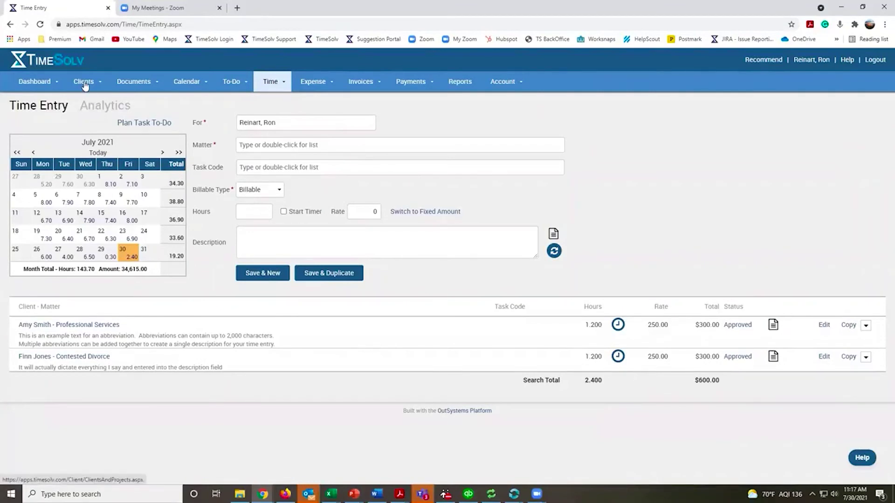
Step: Go to Clients & Matters, open the New Client form, and cancel it unsaved
{"action": "mouse_move", "coordinate": [63, 86]}
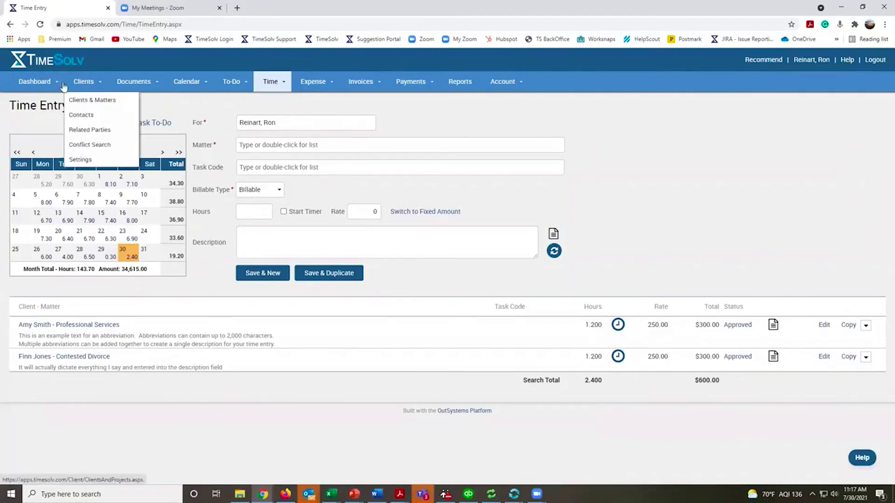
{"action": "left_click", "coordinate": [113, 108]}
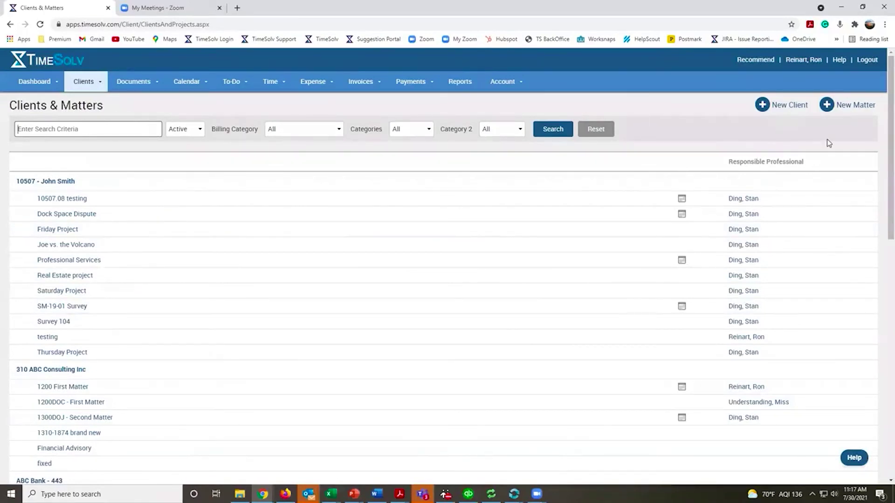
{"action": "left_click", "coordinate": [791, 106]}
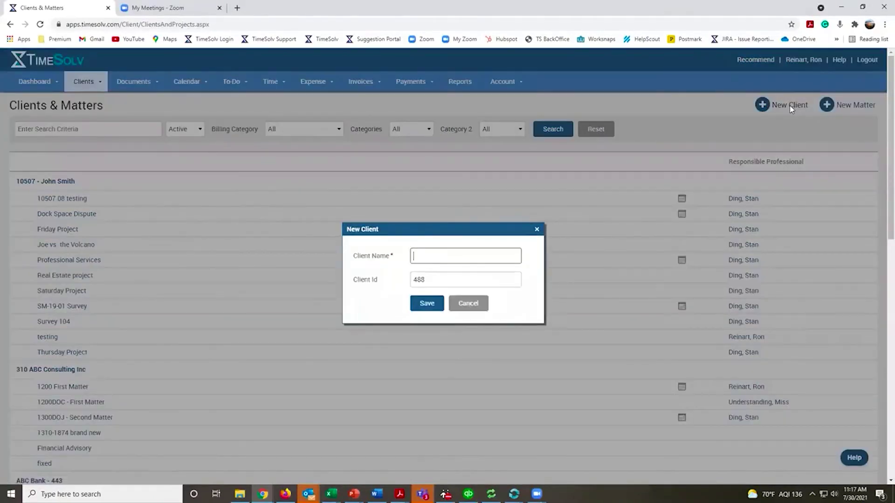
{"action": "left_click", "coordinate": [470, 305]}
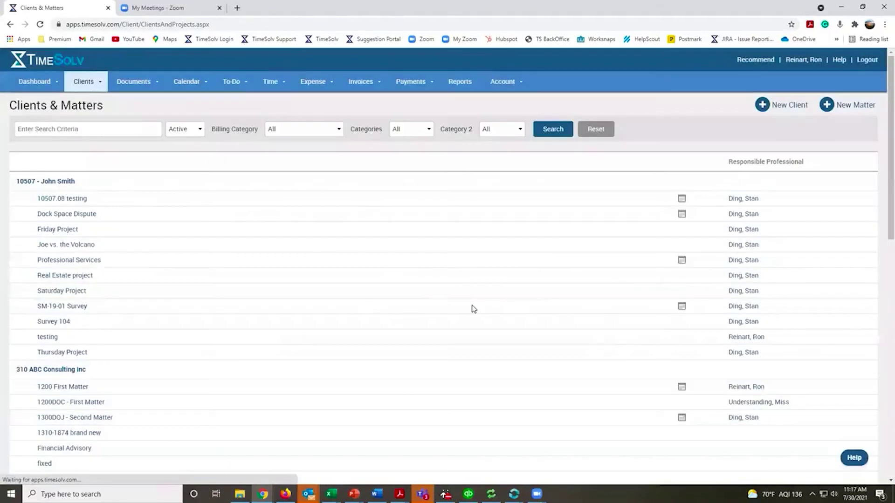
Step: Open the New Matter dialog from the Clients & Matters page
{"action": "left_click", "coordinate": [851, 106]}
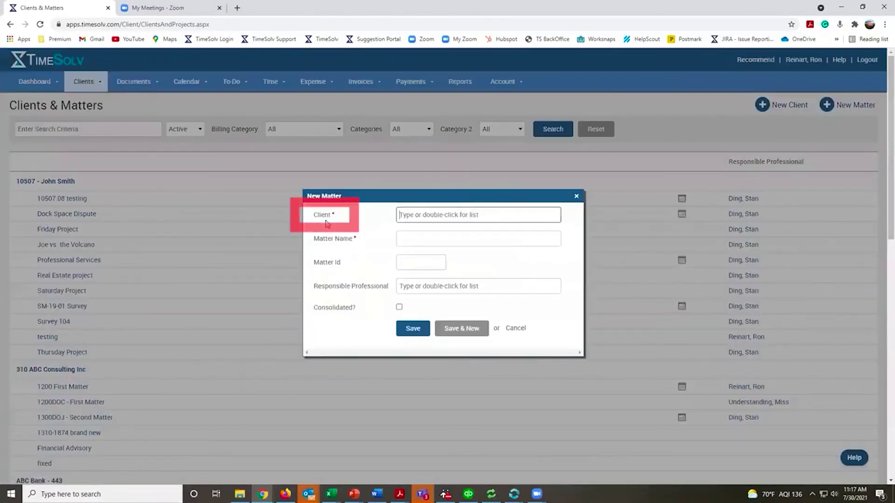